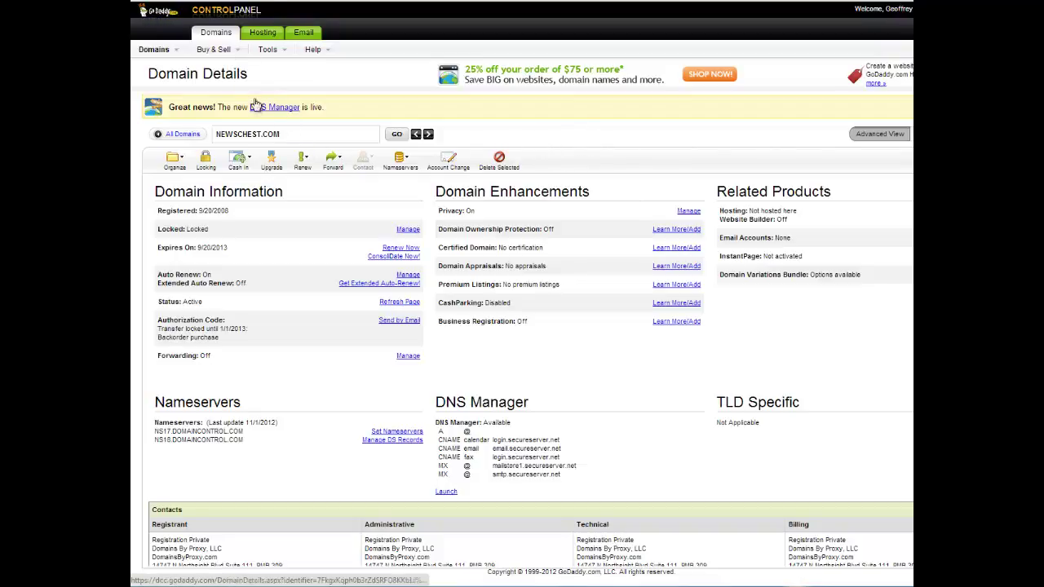
drag(281, 134, 214, 137)
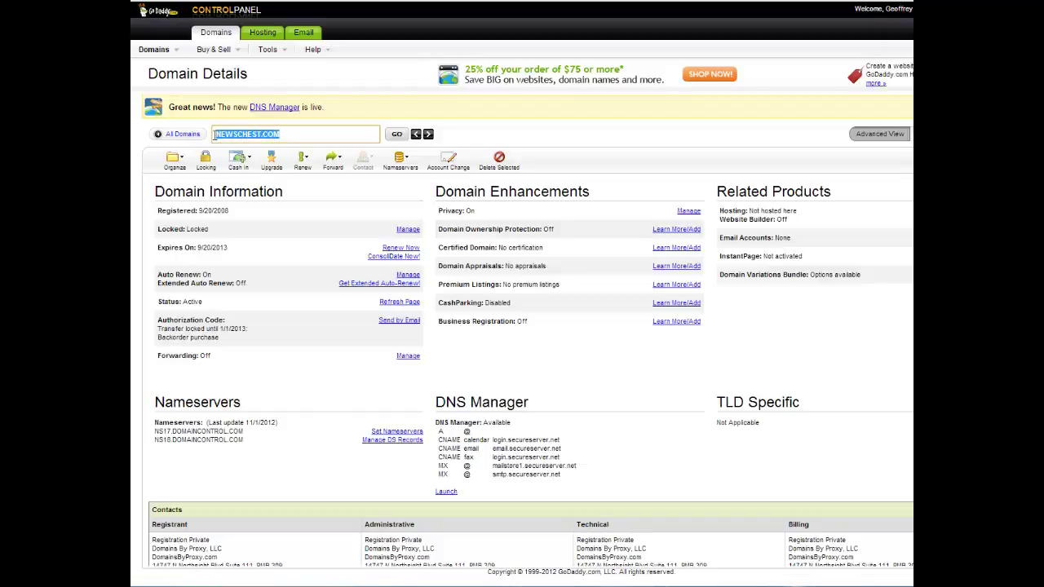
click(306, 134)
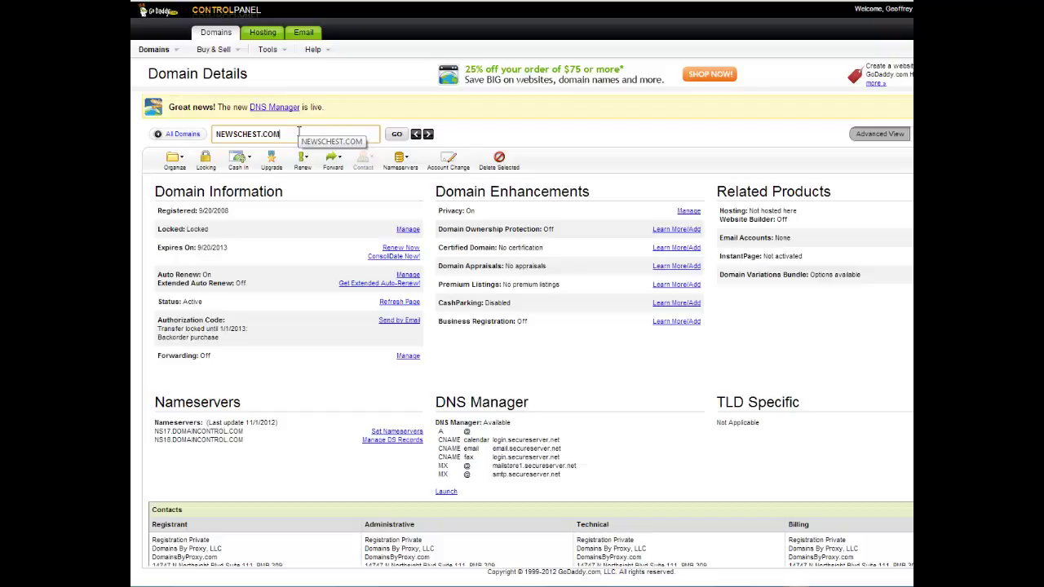
click(298, 133)
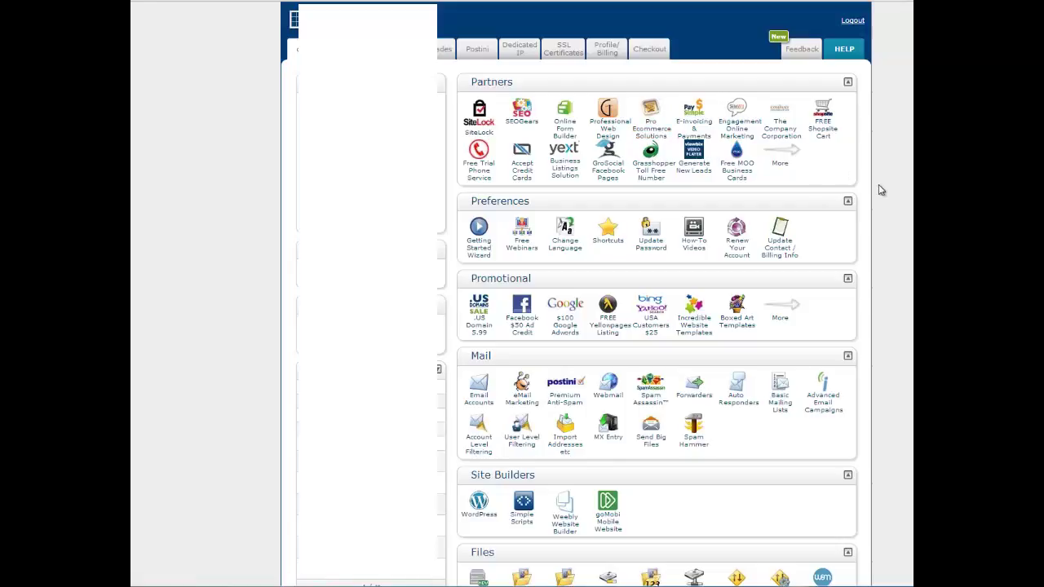
Switch to the Bluehost cPanel, open the Domain Manager and start assigning a domain to the cPanel account
scroll(731, 218, down, 3)
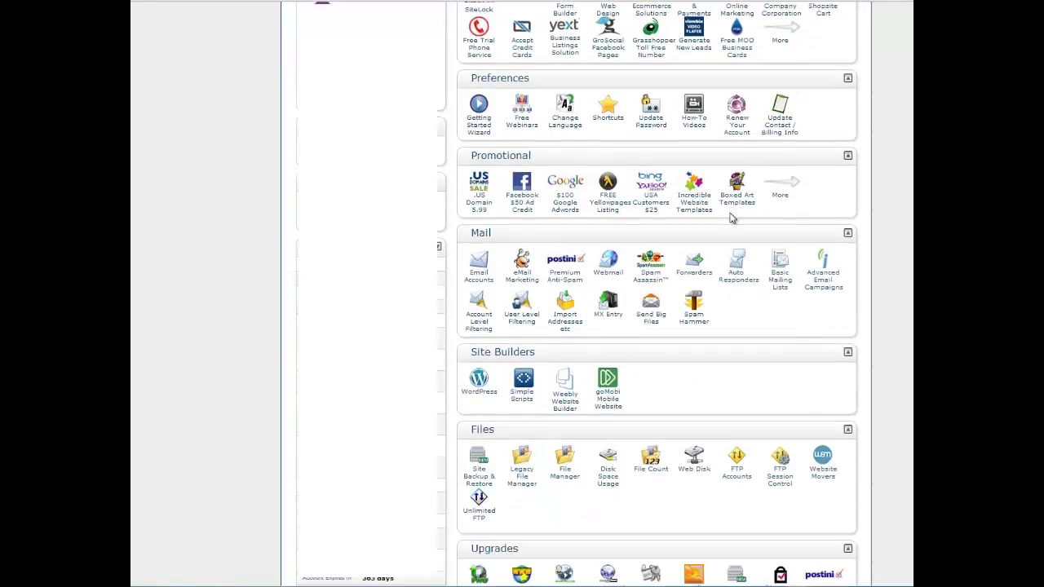
scroll(731, 217, down, 2)
scroll(733, 219, down, 2)
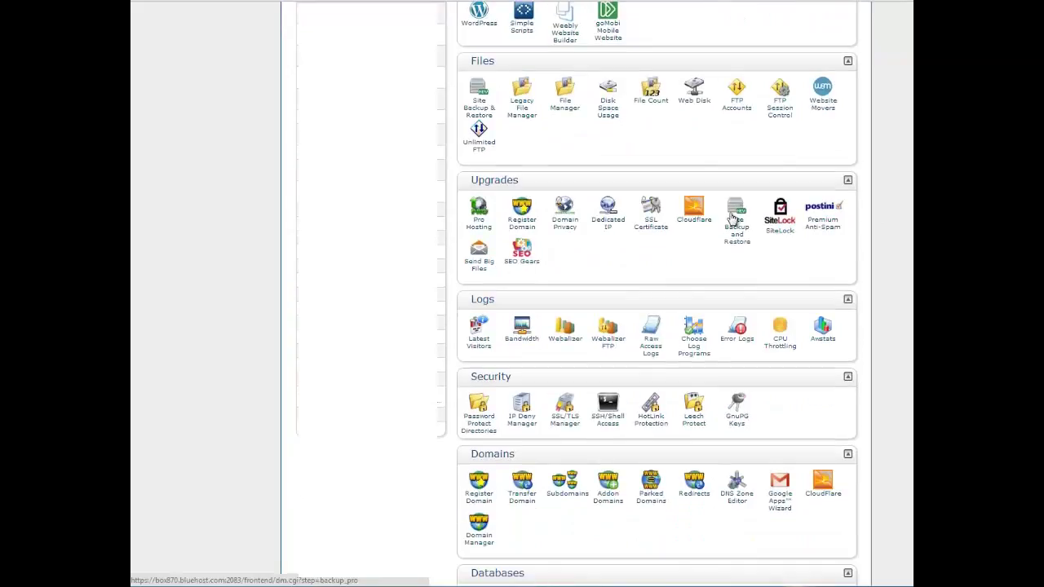
scroll(733, 218, down, 2)
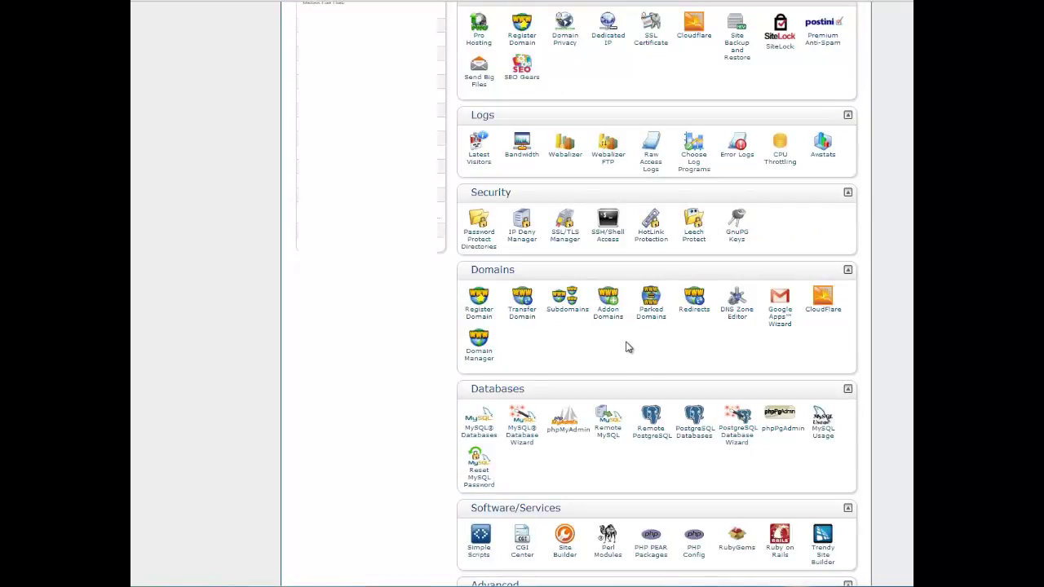
click(479, 359)
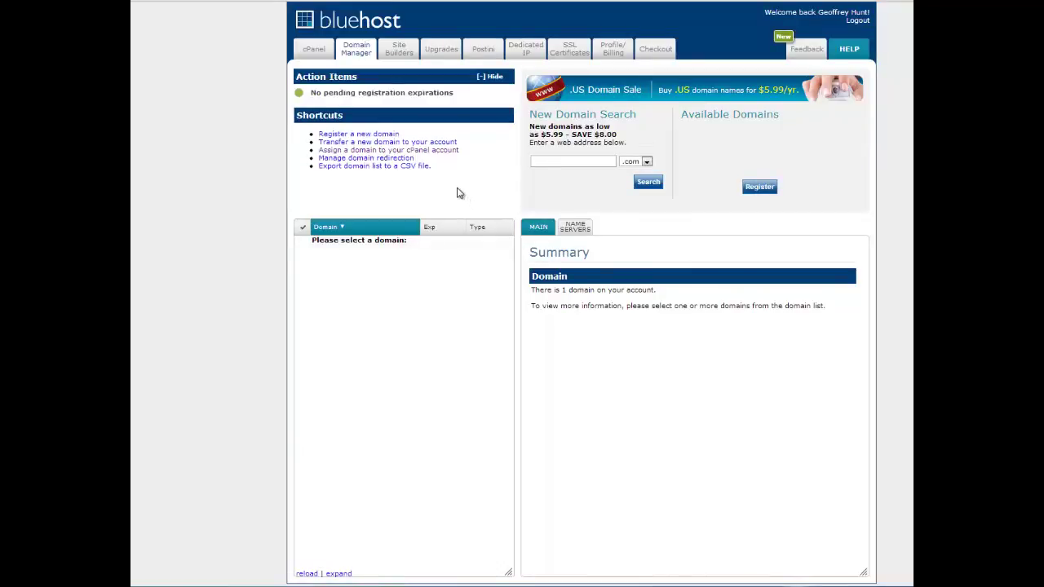
click(347, 154)
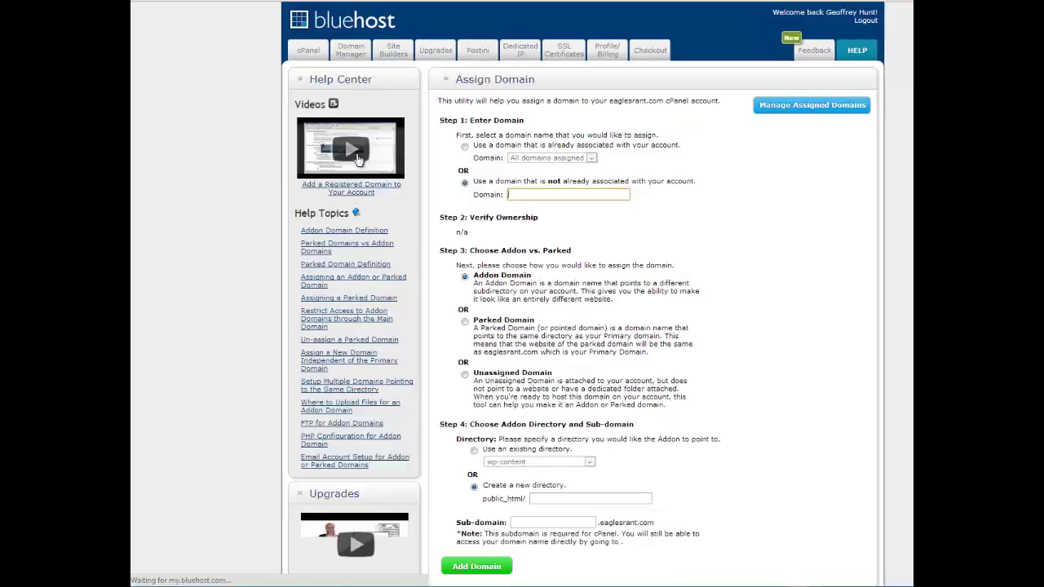
Enter newschest.com as the domain that is not already associated with the account
click(527, 194)
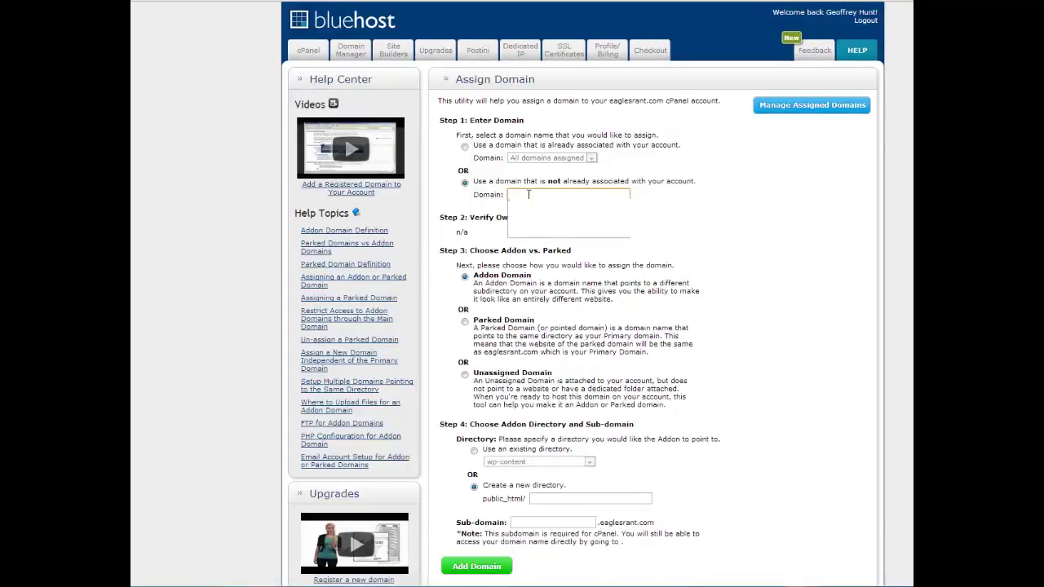
click(703, 227)
click(563, 194)
text(newsche)
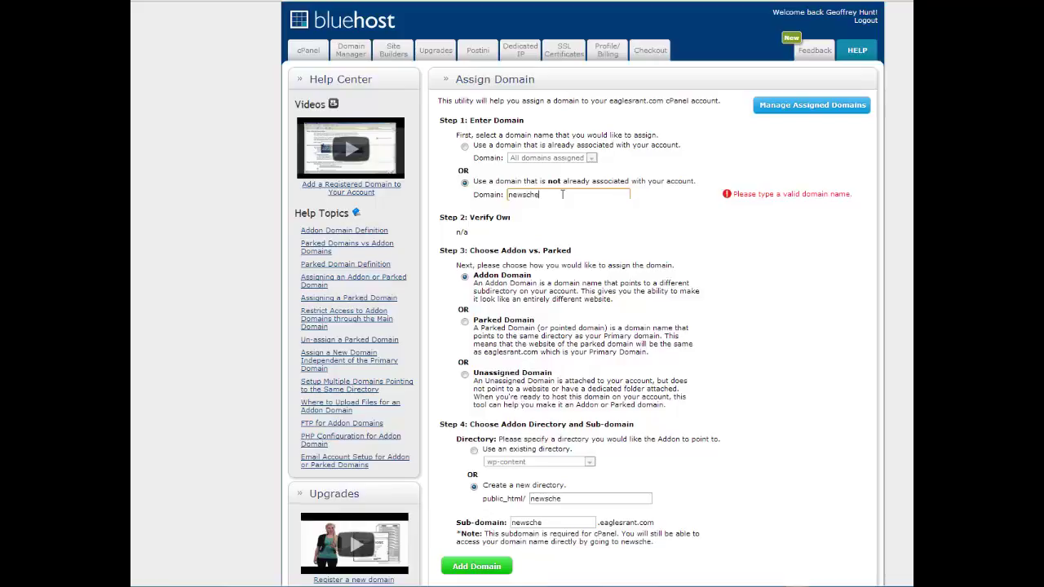
text(st.com)
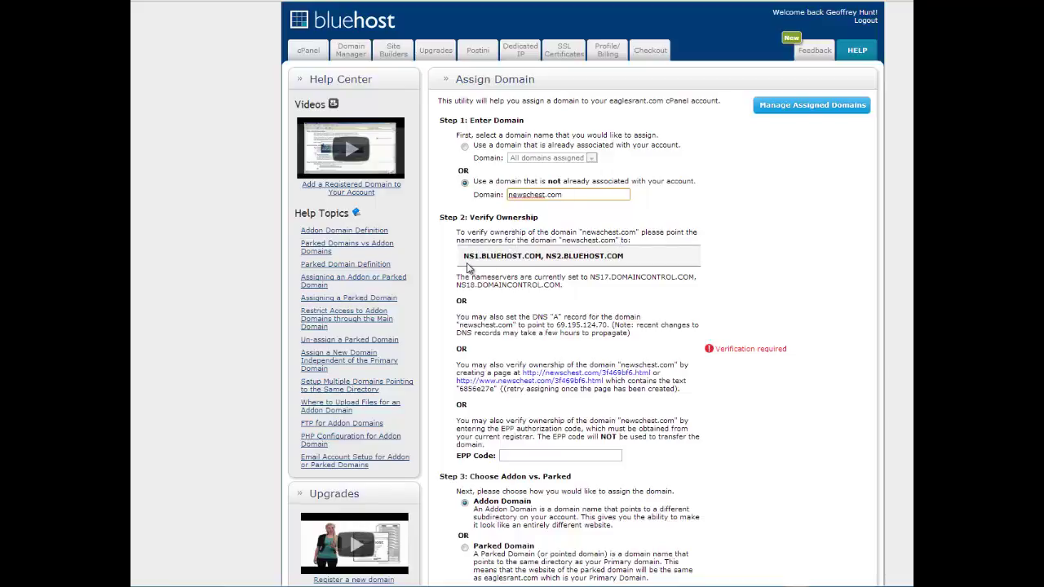
Copy the first Bluehost nameserver and set it as Nameserver 1, NS1.BLUEHOST.COM, for NEWSCHEST.COM in the GoDaddy control panel
drag(542, 256, 465, 258)
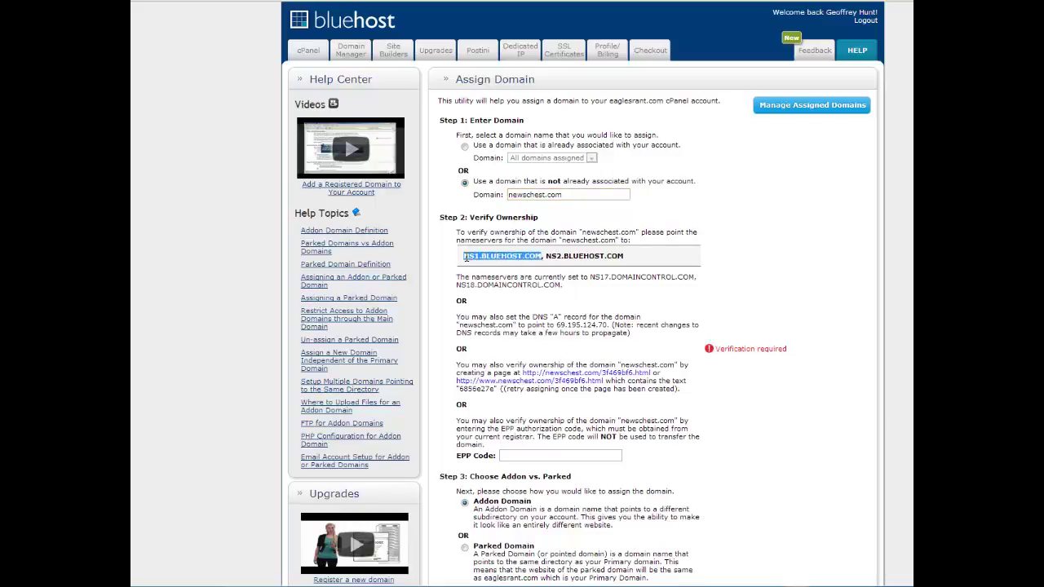
right_click(464, 256)
click(484, 262)
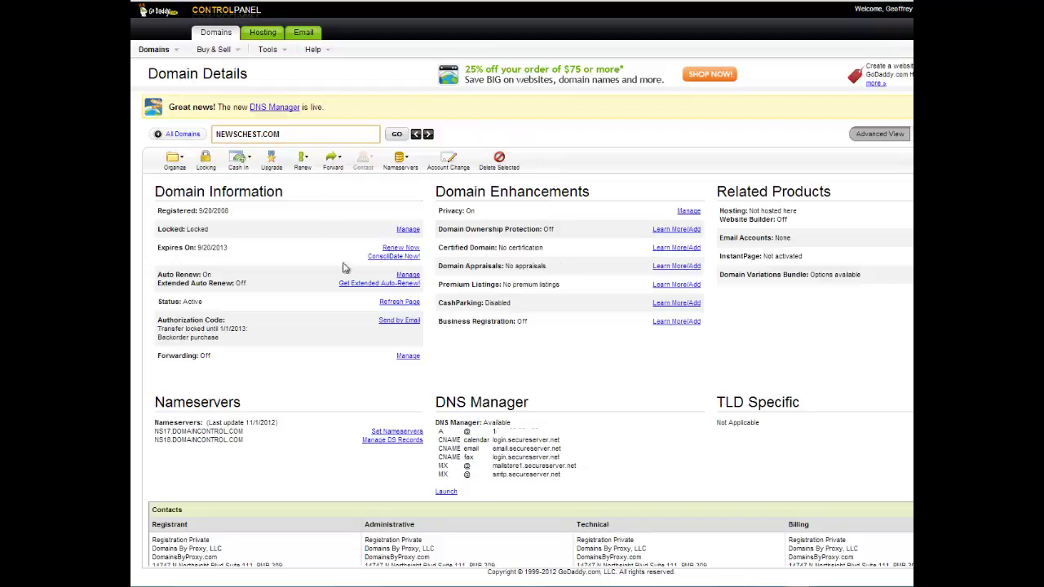
click(398, 433)
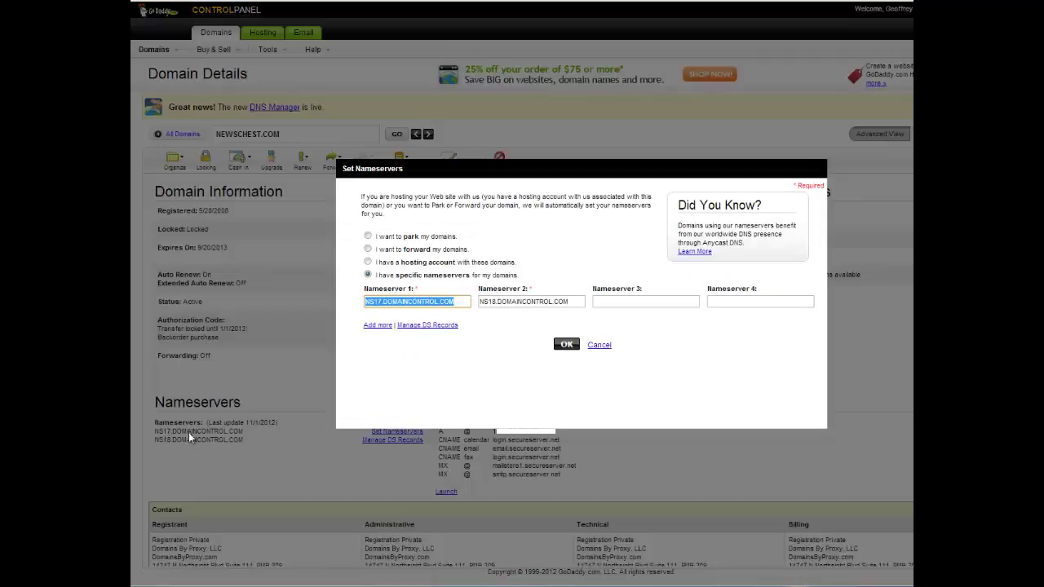
right_click(434, 302)
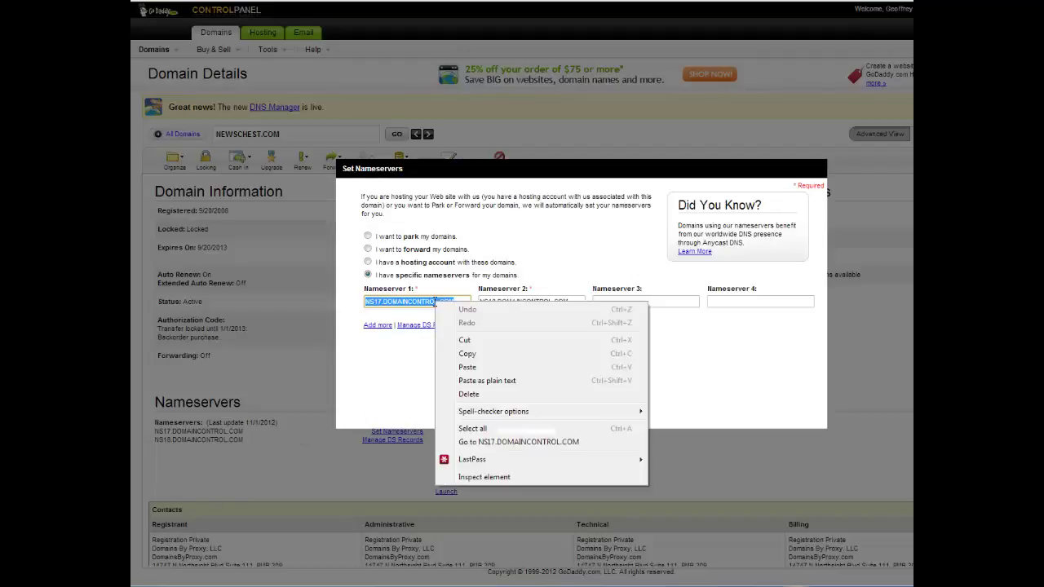
click(465, 369)
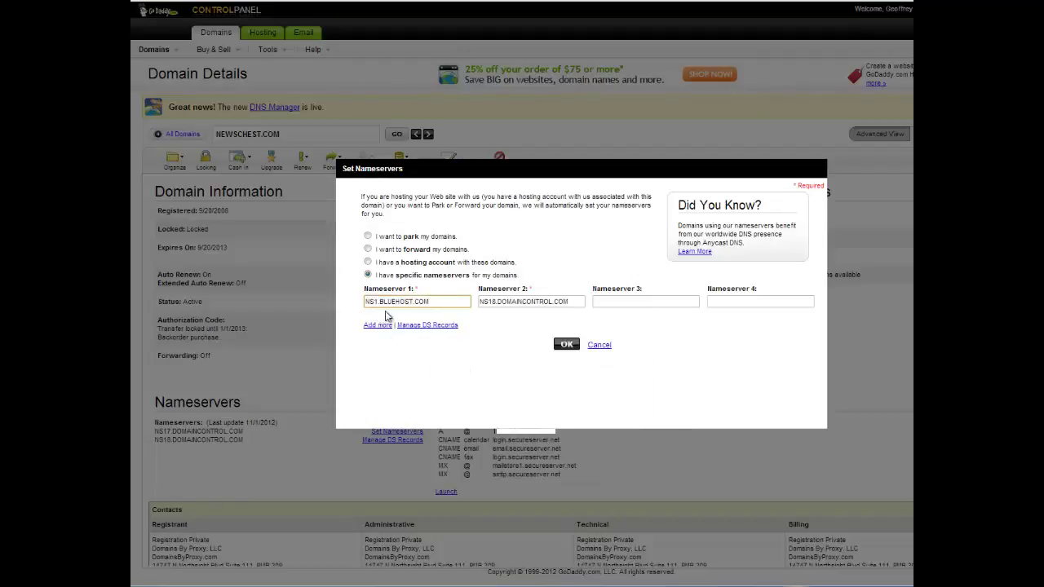
Set Nameserver 2 to NS2.BLUEHOST.COM and submit the nameserver changes
click(507, 302)
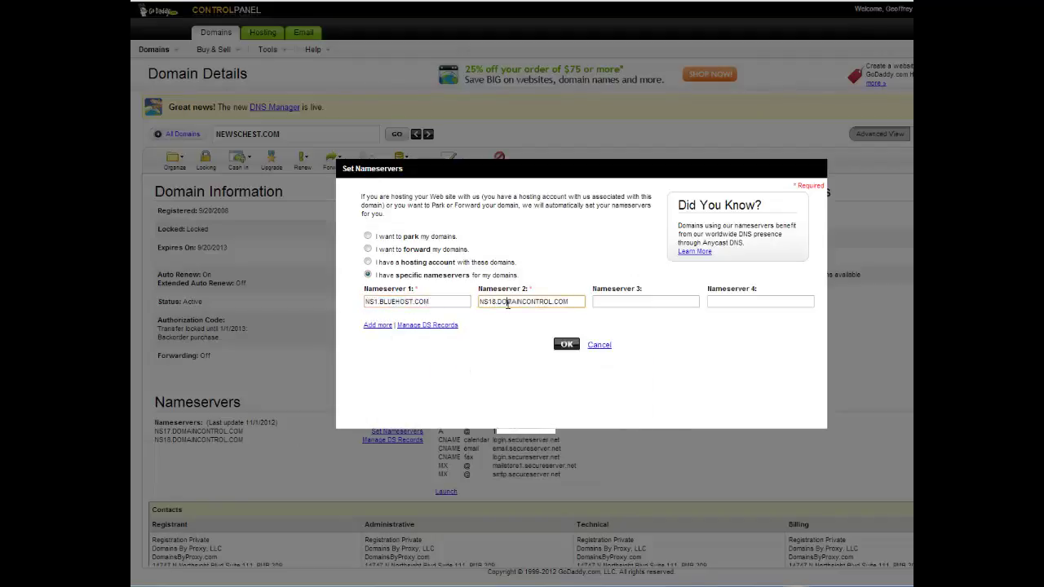
right_click(506, 301)
click(570, 302)
drag(571, 302, 481, 301)
right_click(485, 304)
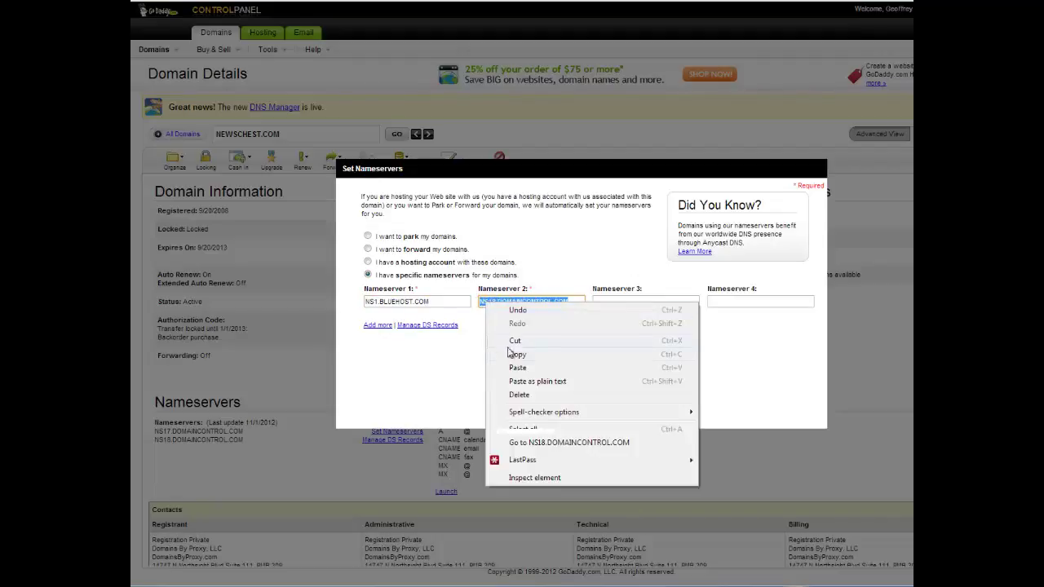
click(515, 367)
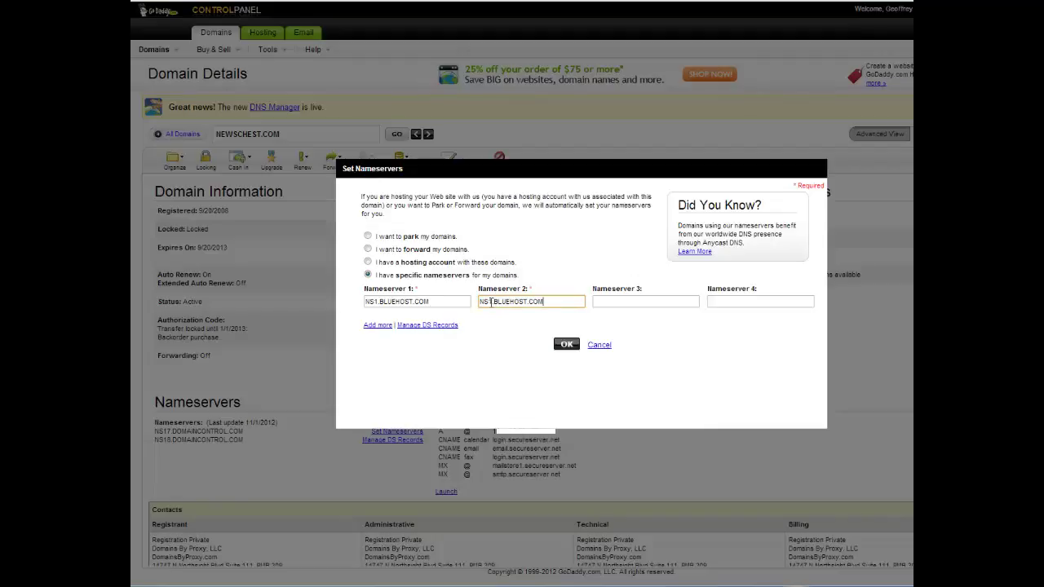
key(BackSpace)
text(2)
click(567, 344)
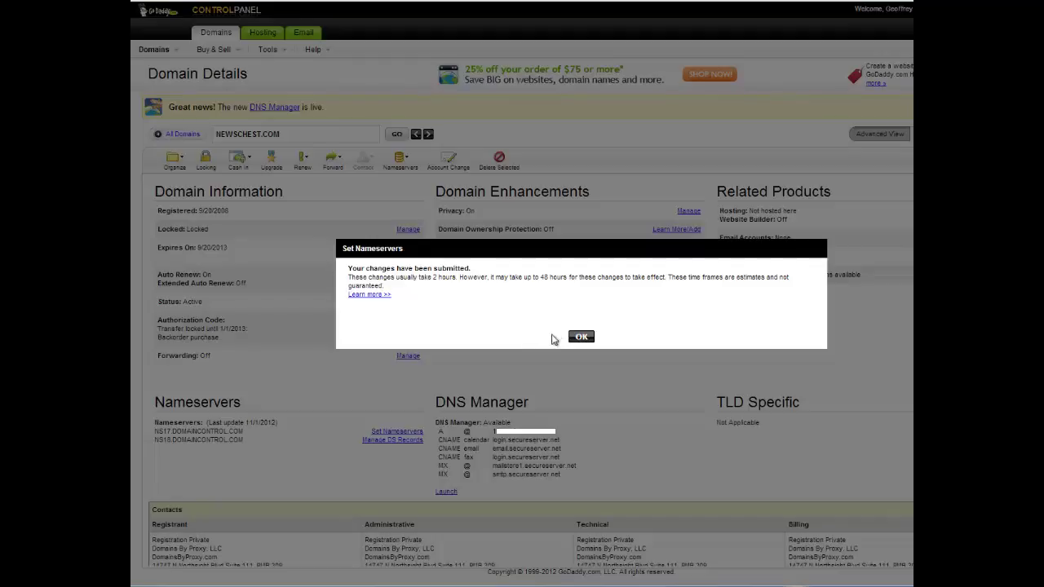
click(580, 336)
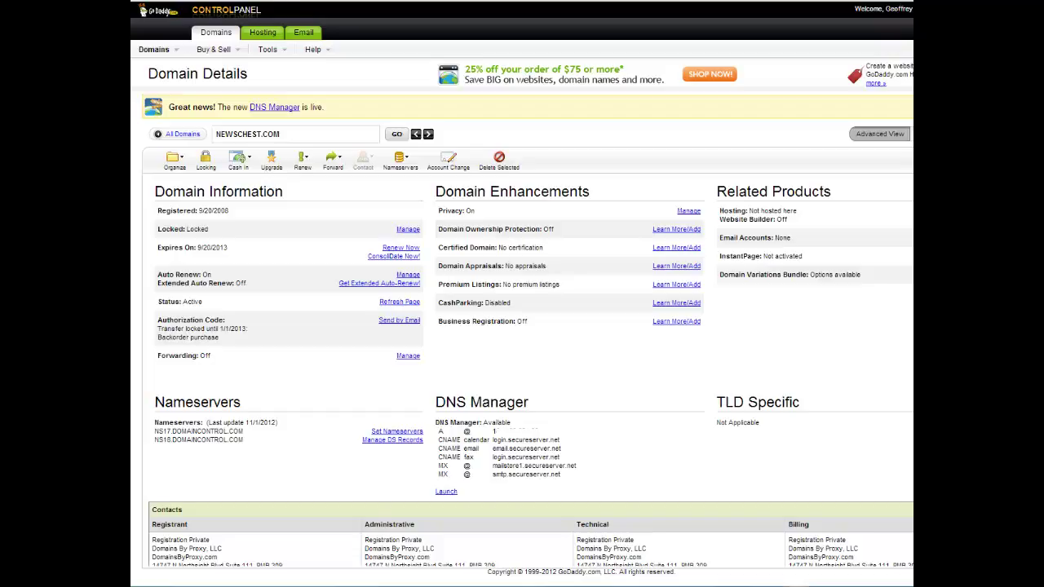
Return to Bluehost's Assign Domain page and recheck the ownership verification for newschest.com
key(ctrl+Tab)
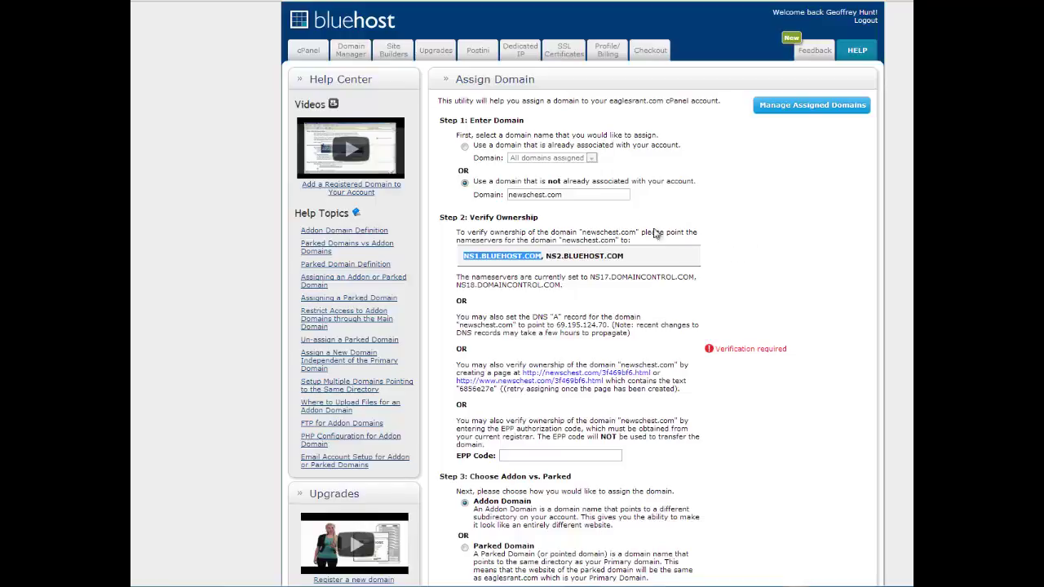
click(582, 194)
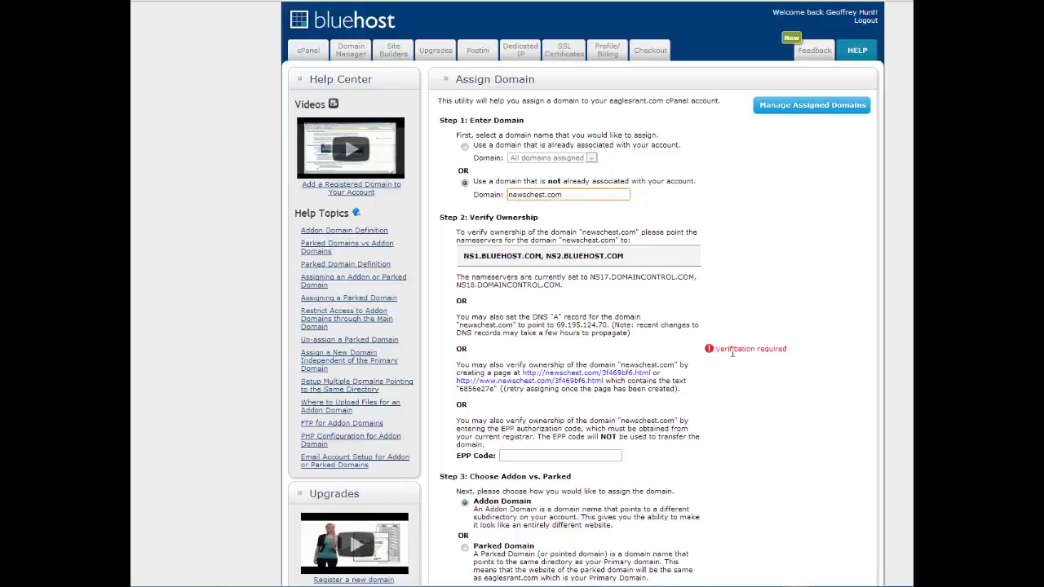
click(554, 194)
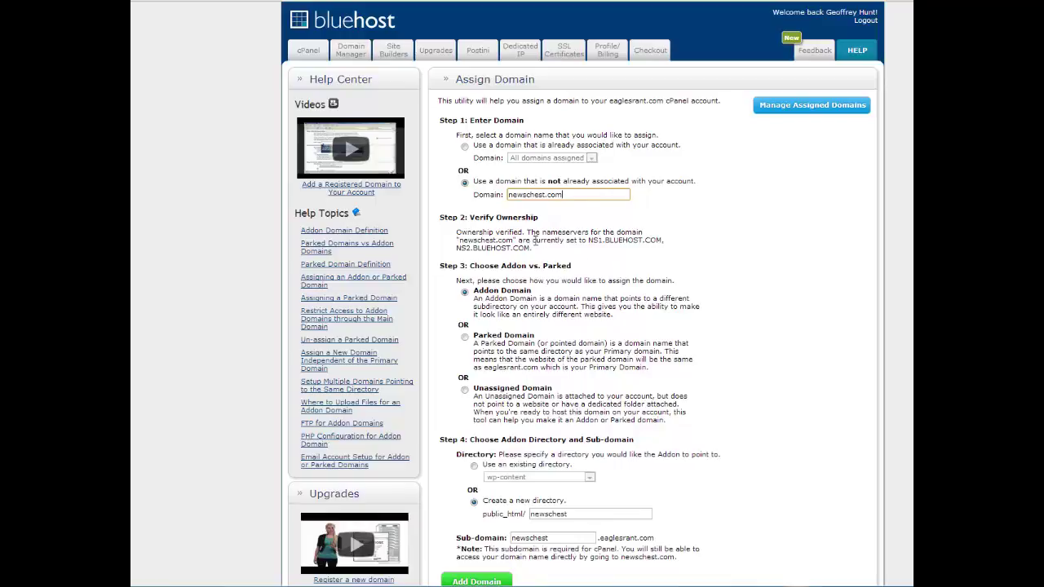
drag(522, 236, 455, 234)
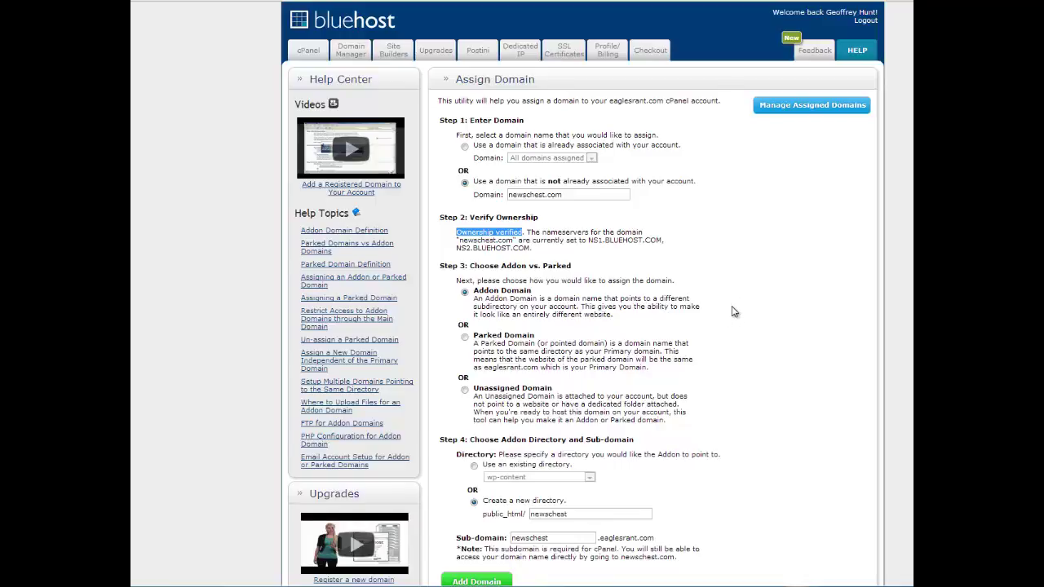
Add newschest.com as an addon domain with the new directory public_html/newschest and the sub-domain newschest
scroll(731, 312, down, 1)
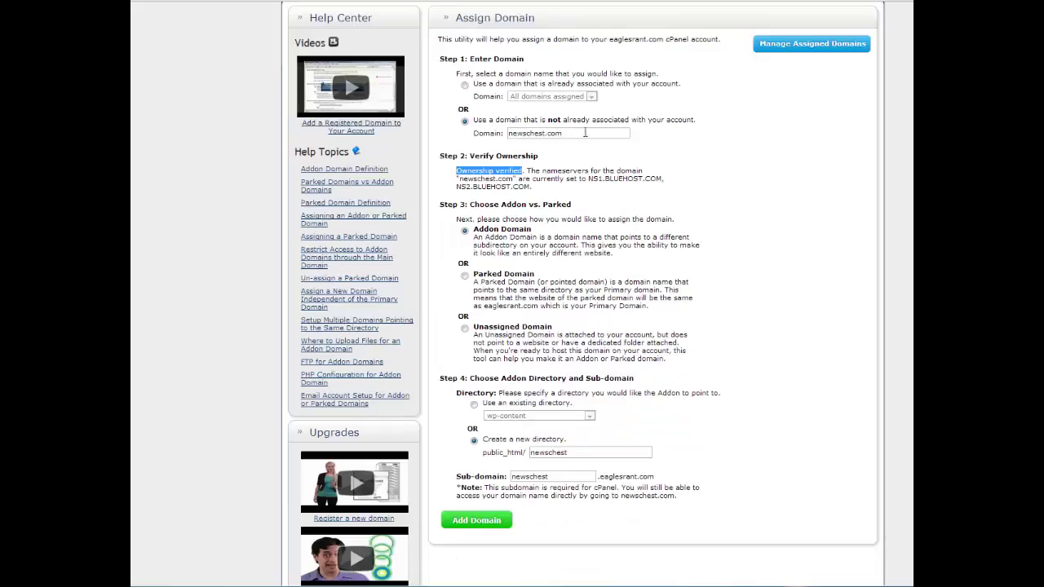
scroll(570, 276, up, 1)
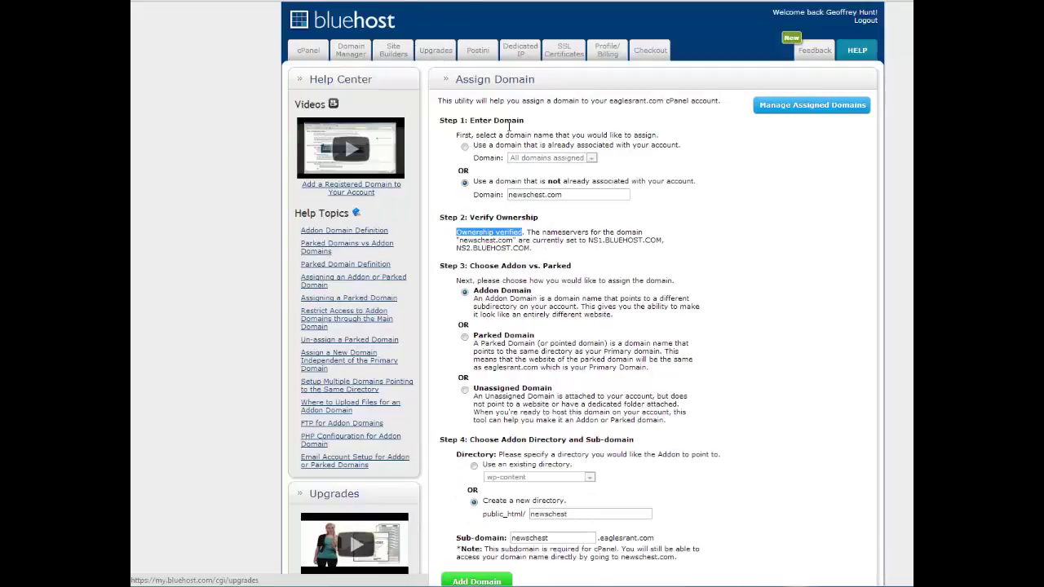
scroll(705, 499, down, 1)
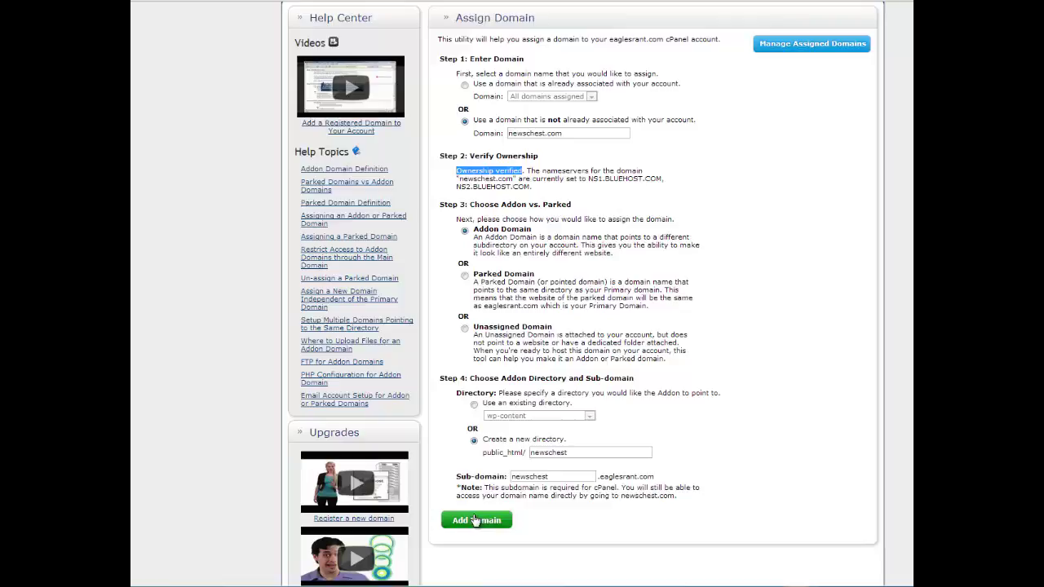
click(475, 520)
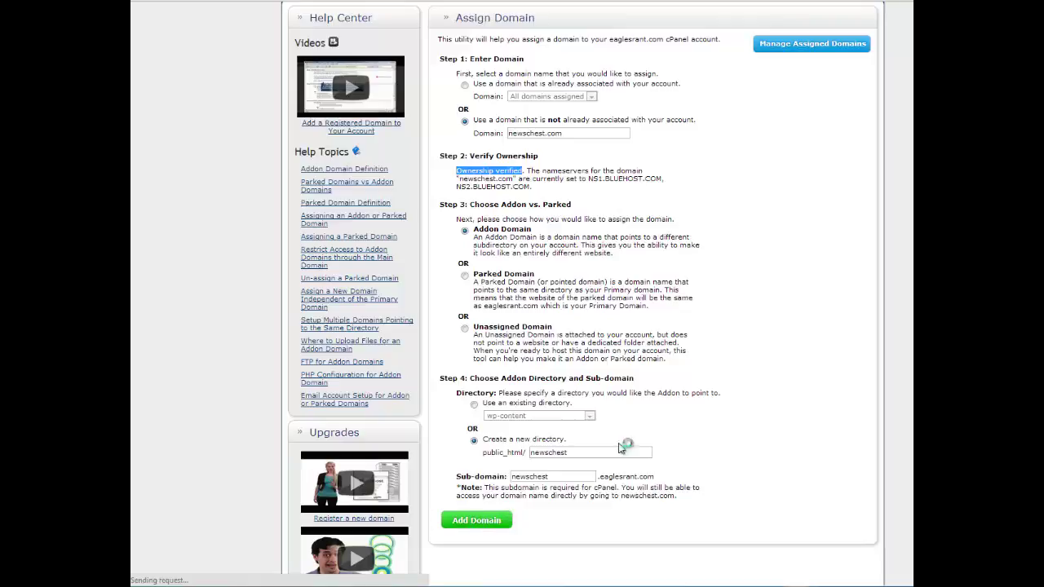